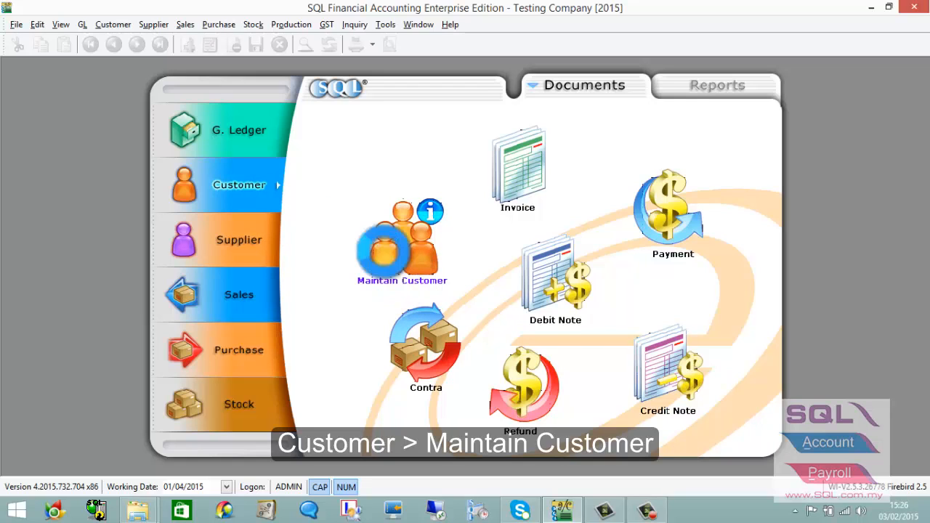
# Open the Maintain Customer list of 8 customers, cascaded into a smaller, repositioned floating window.
pyautogui.click(392, 256)
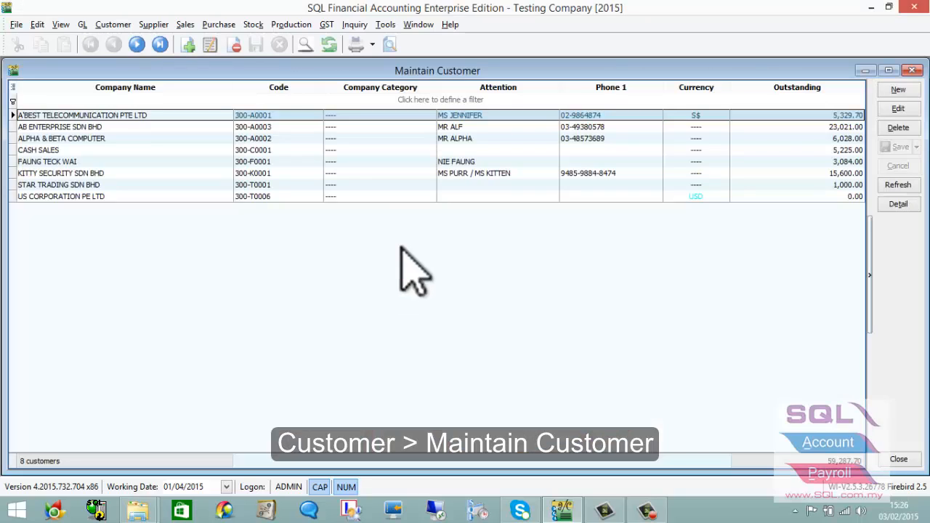
pyautogui.click(419, 24)
pyautogui.click(440, 83)
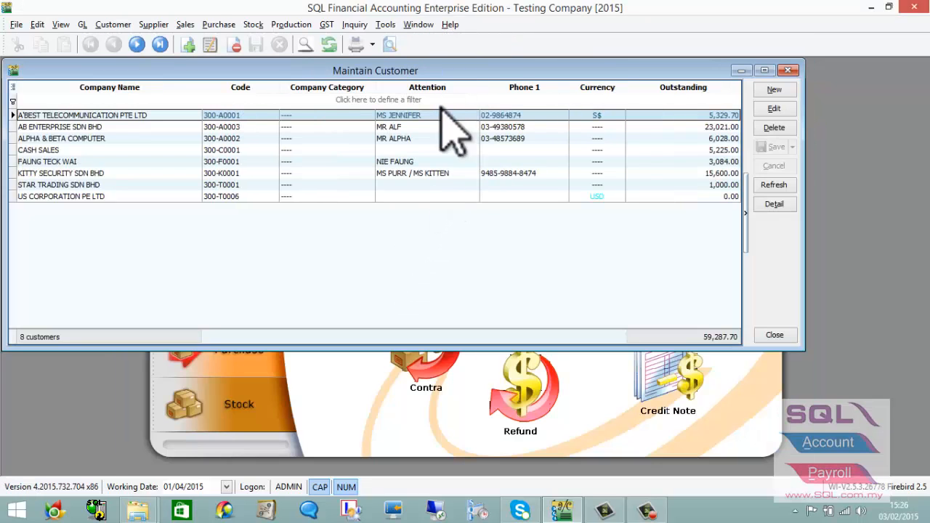
pyautogui.moveTo(458, 76); pyautogui.dragTo(547, 144)
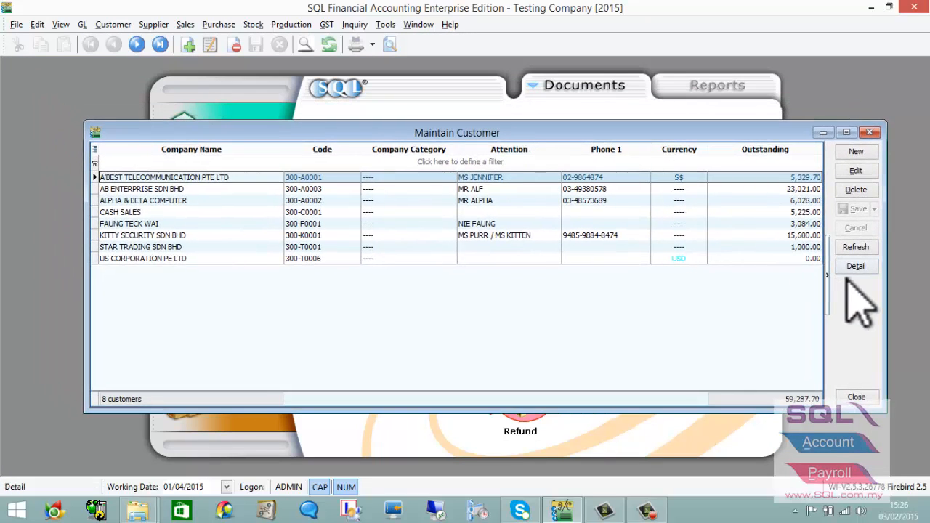
pyautogui.moveTo(888, 315); pyautogui.dragTo(773, 315)
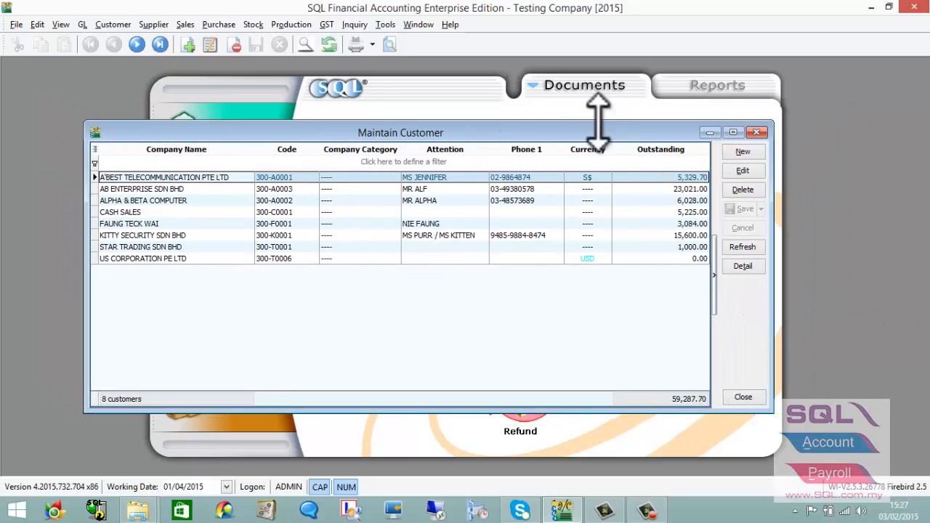
pyautogui.moveTo(604, 131); pyautogui.dragTo(633, 127)
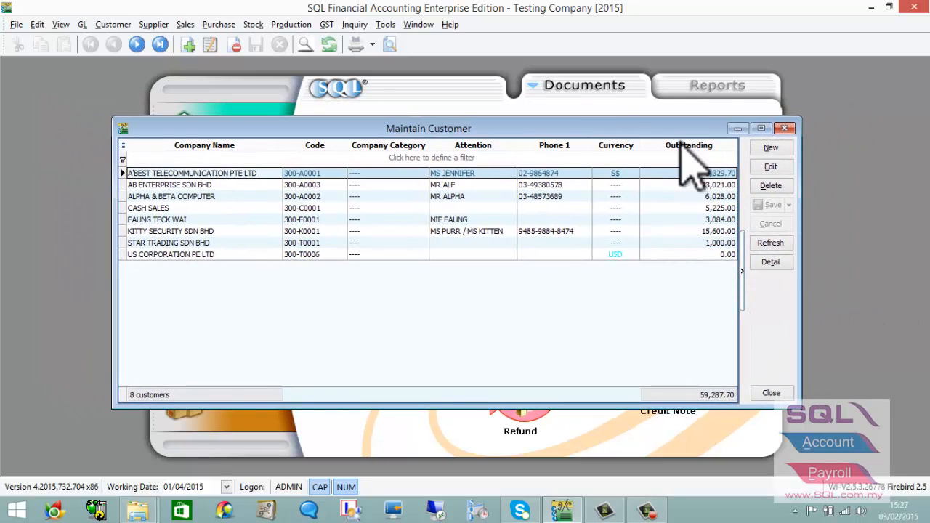
# Start a new customer, replacing the placeholder name DHL with XYZ COMPANY (proposed code 300-X0001).
pyautogui.click(773, 149)
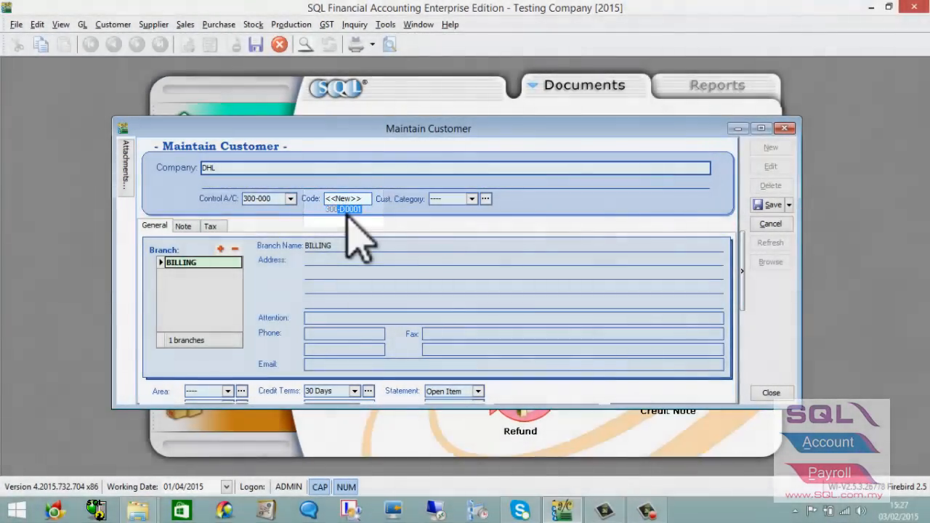
pyautogui.doubleClick(213, 168)
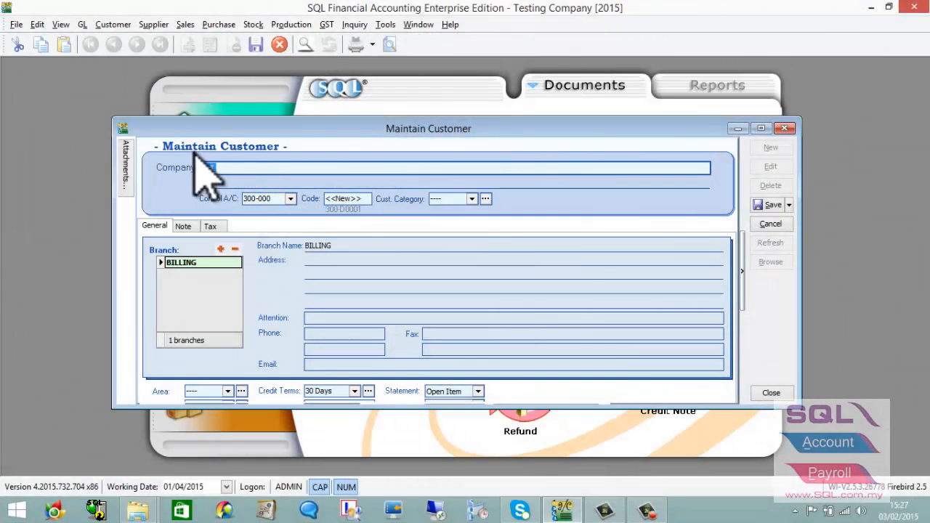
pyautogui.press('Delete')
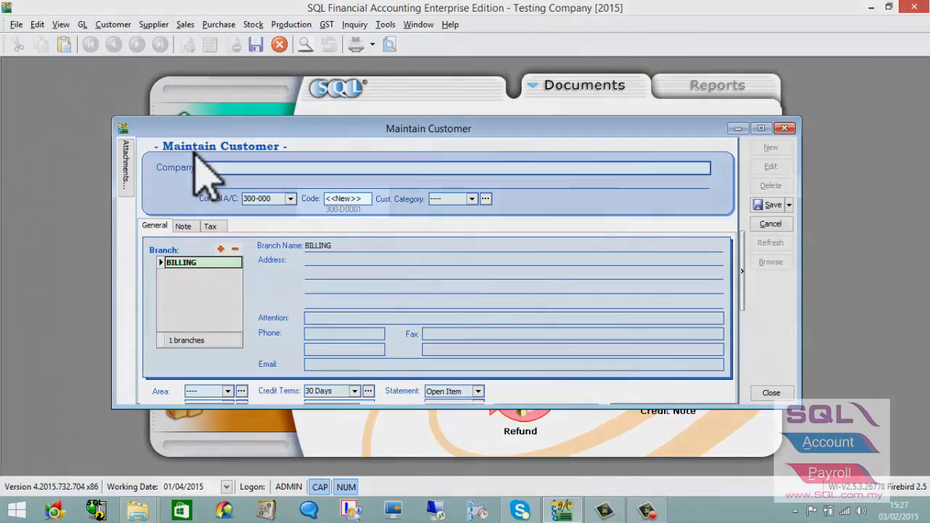
pyautogui.write('XYZ')
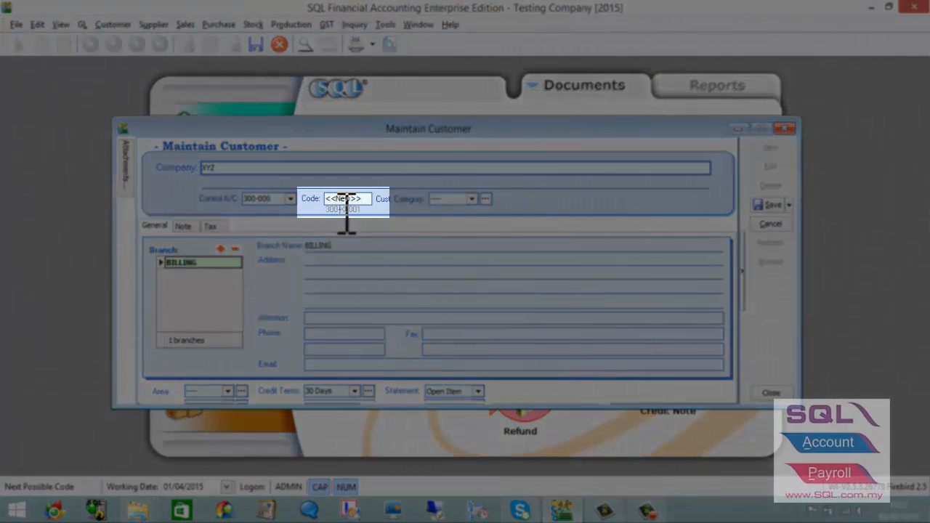
pyautogui.moveTo(341, 210); pyautogui.dragTo(363, 214)
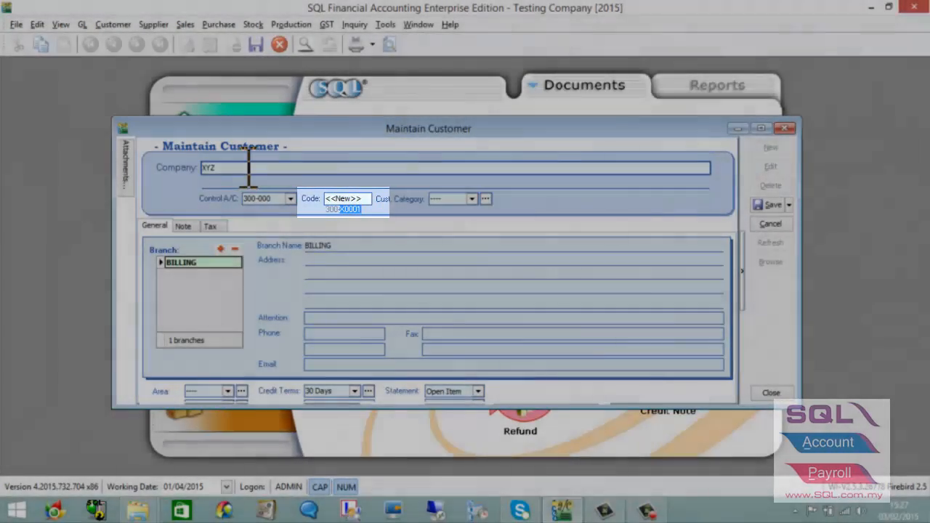
pyautogui.click(251, 168)
pyautogui.write('XYZ CO')
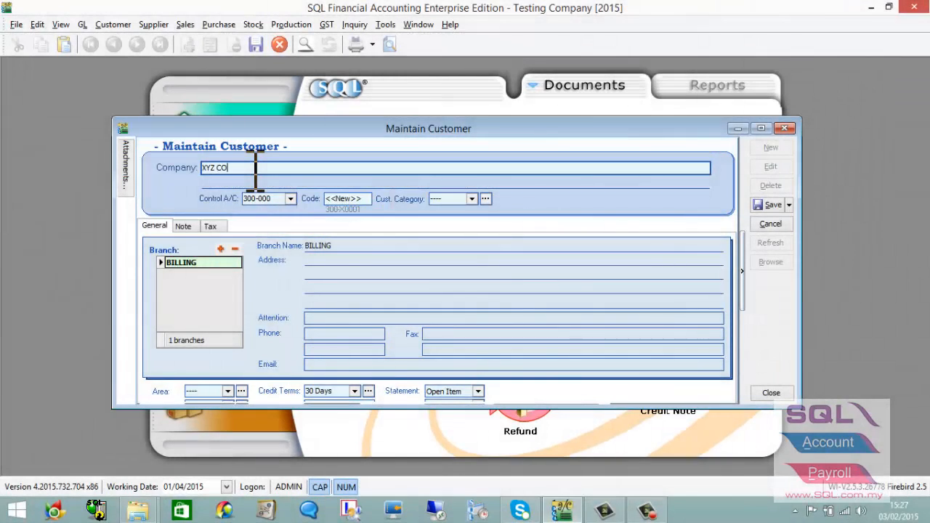
pyautogui.write('MPANY')
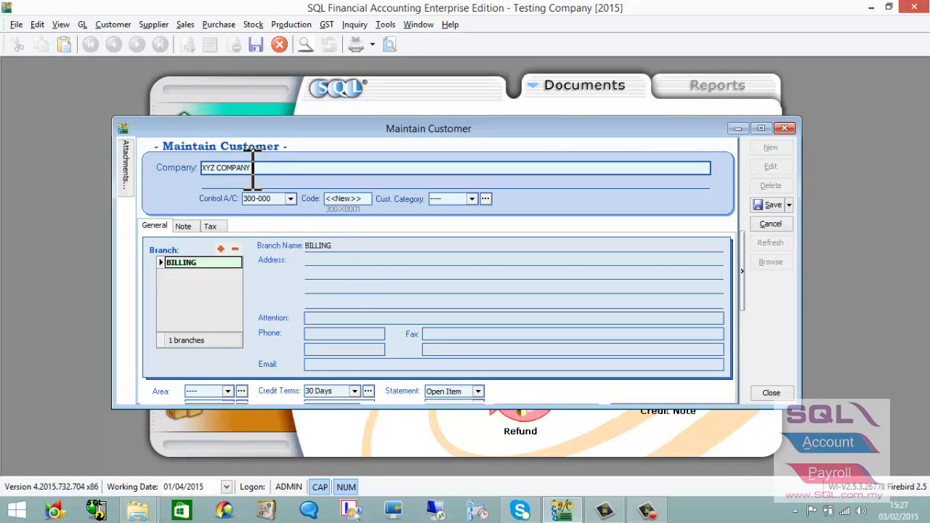
pyautogui.click(291, 199)
# Keep 300-000 as the customer's control account.
pyautogui.click(291, 199)
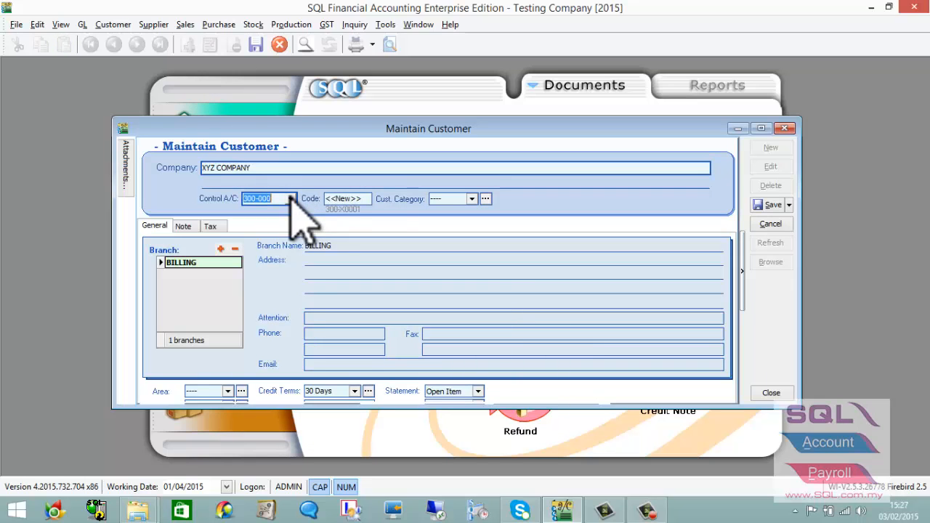
pyautogui.click(290, 199)
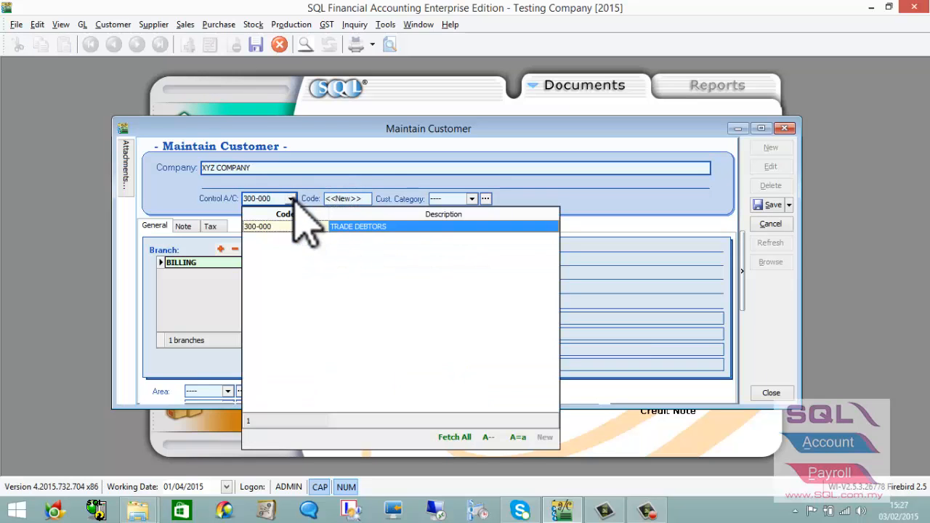
pyautogui.click(384, 178)
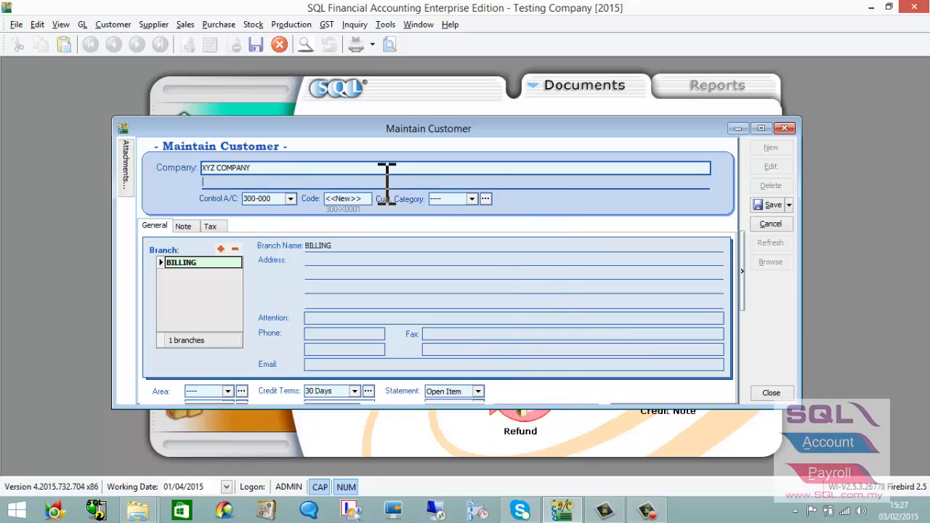
# Create and save a new customer category WHOLESALE with description WHOLESALE.
pyautogui.click(473, 199)
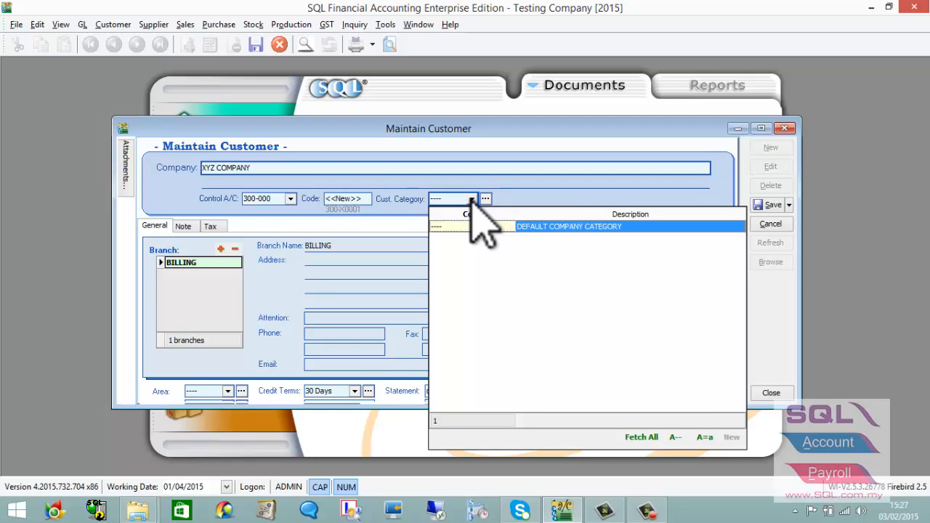
pyautogui.click(485, 199)
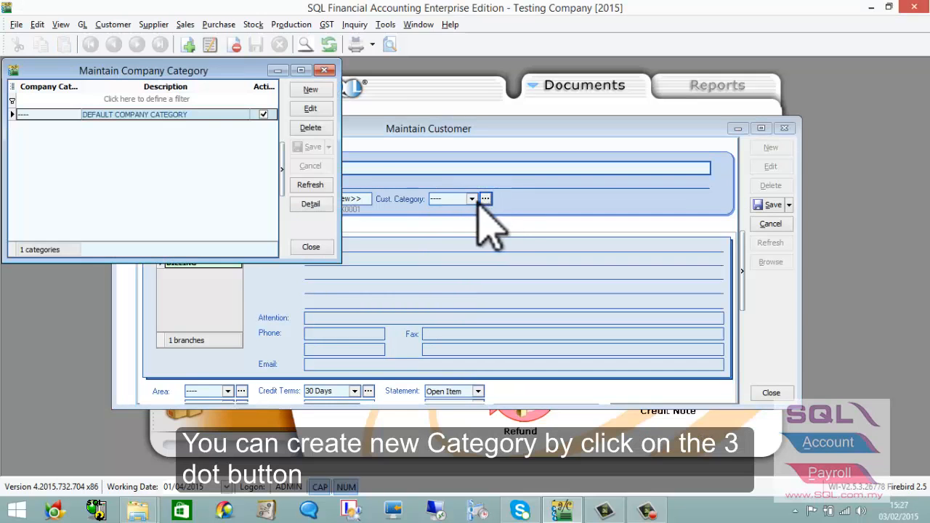
pyautogui.click(310, 90)
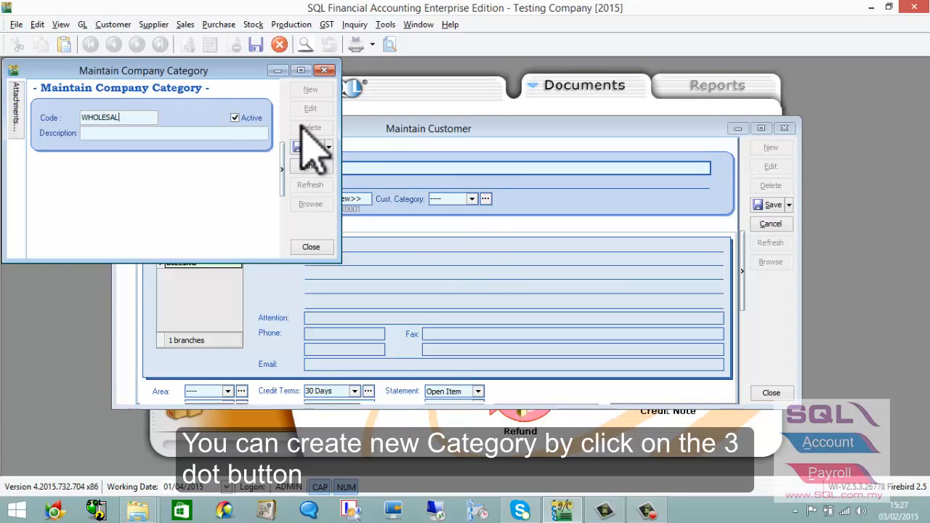
pyautogui.hotkey('ctrl', 'a')
pyautogui.hotkey('ctrl', 'c')
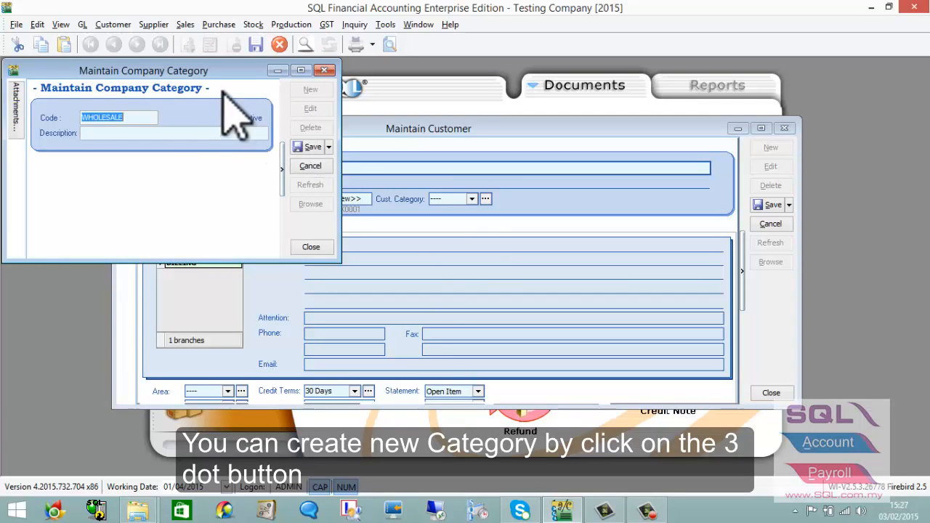
pyautogui.click(196, 133)
pyautogui.hotkey('ctrl', 'v')
pyautogui.click(312, 146)
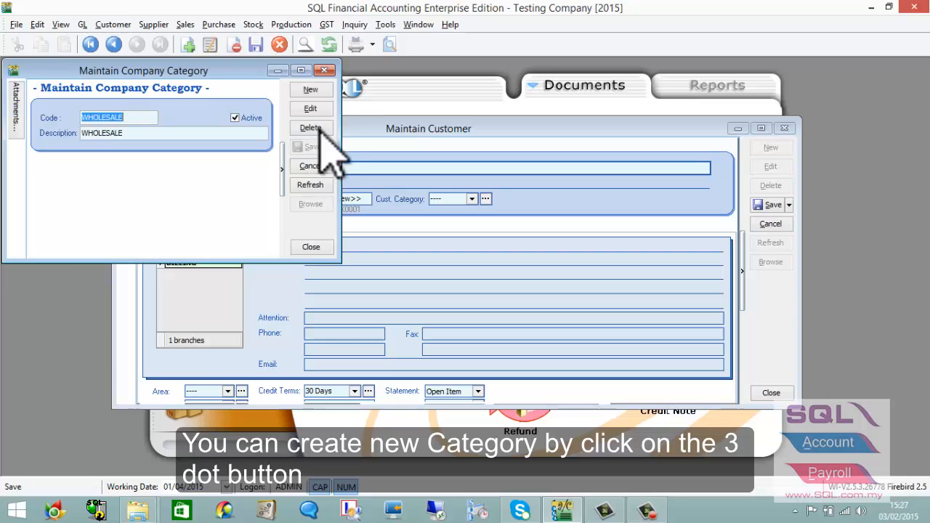
pyautogui.click(324, 69)
# Assign WHOLESALE as XYZ COMPANY's customer category.
pyautogui.click(471, 198)
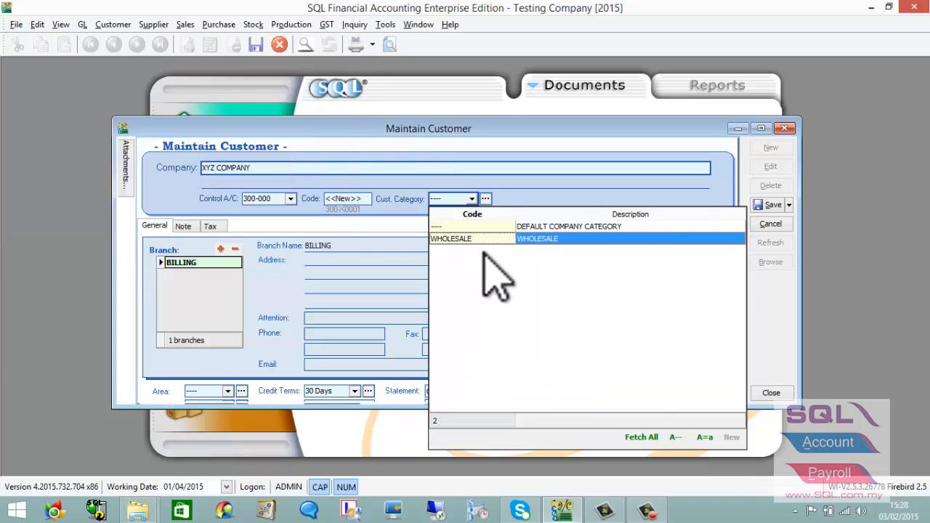
pyautogui.click(487, 239)
pyautogui.click(373, 260)
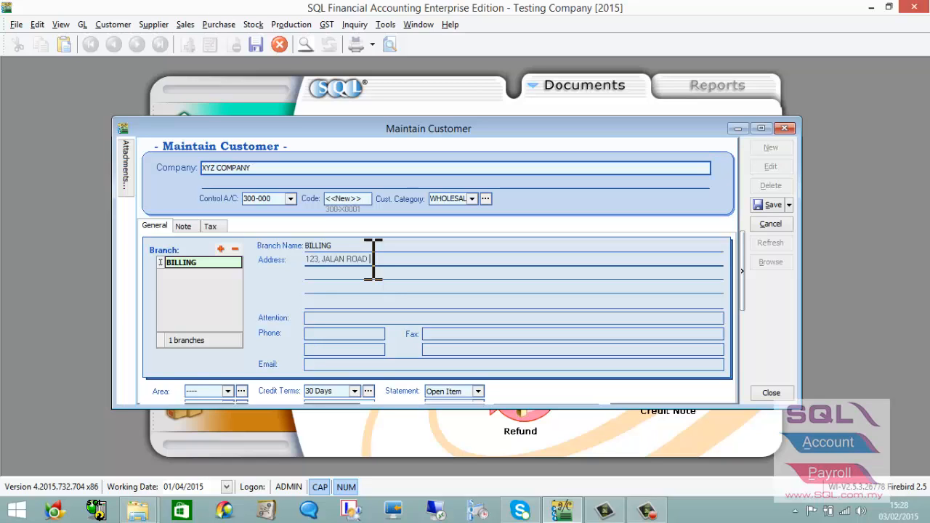
# Enter the BILLING branch's two address lines, attention contact and both phone numbers.
pyautogui.press('Return')
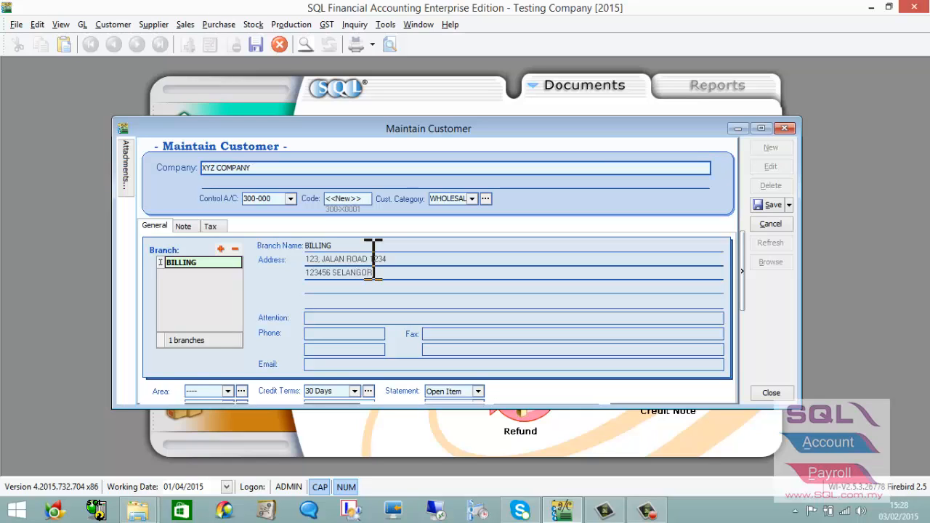
pyautogui.press('Tab')
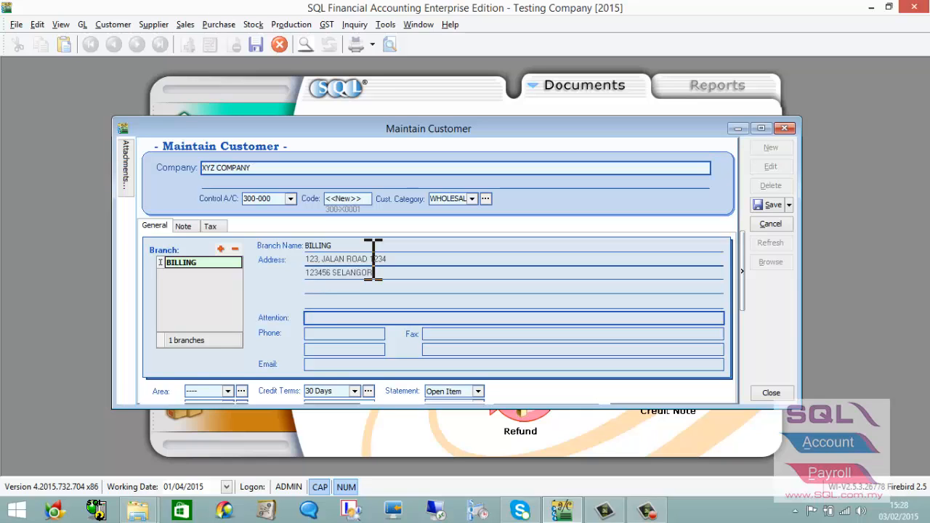
pyautogui.press('Tab')
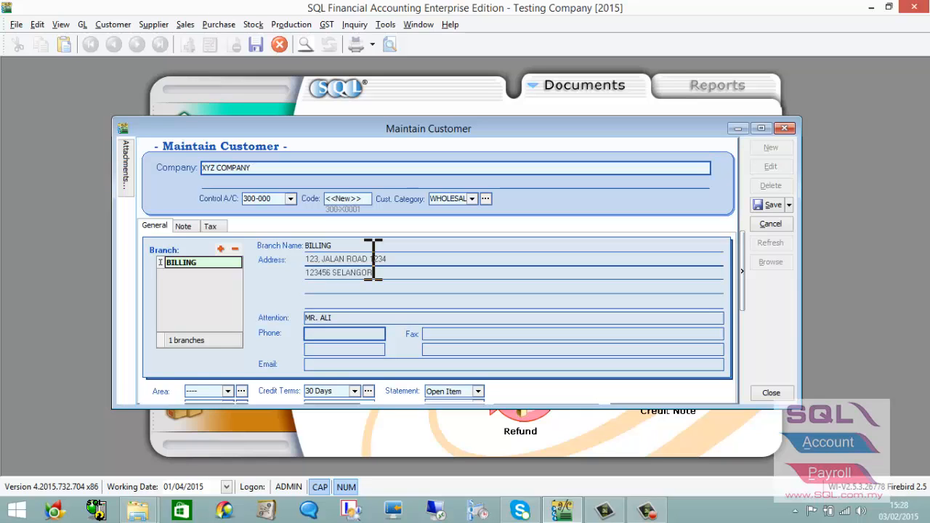
pyautogui.press('capslock')
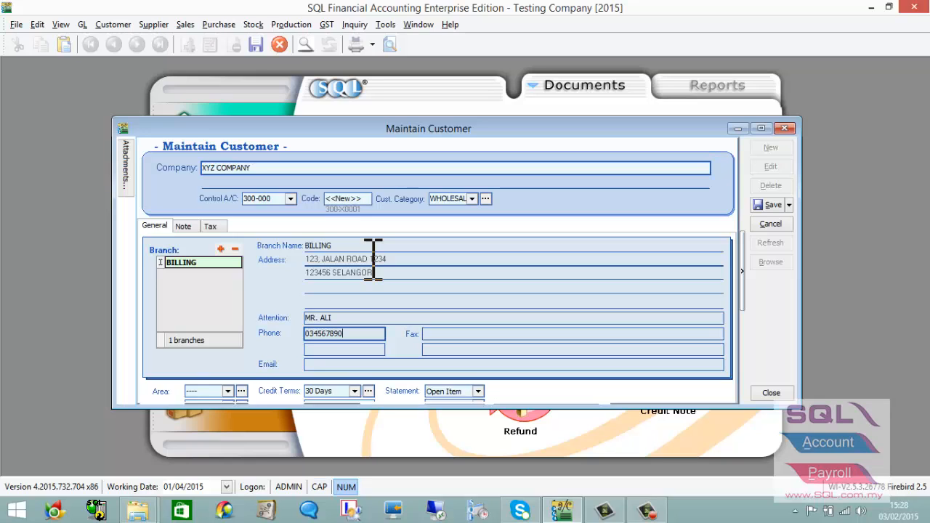
pyautogui.click(344, 349)
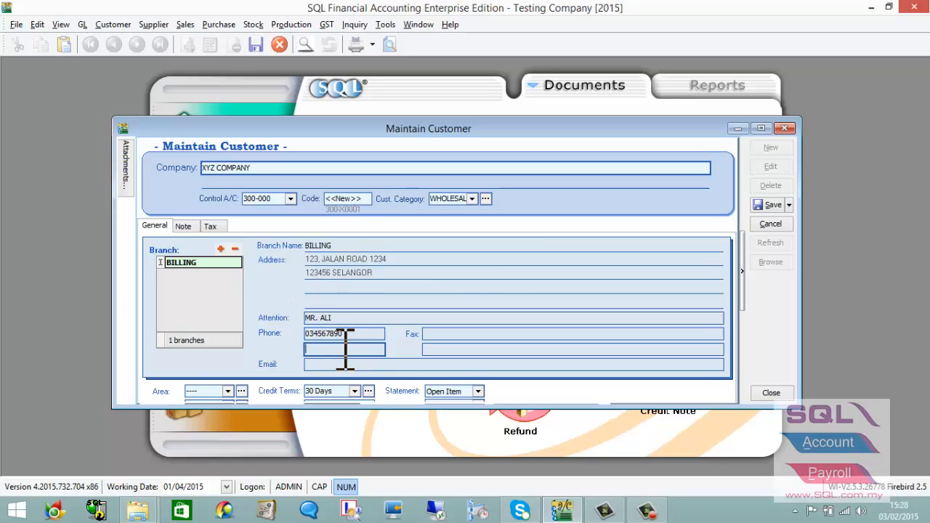
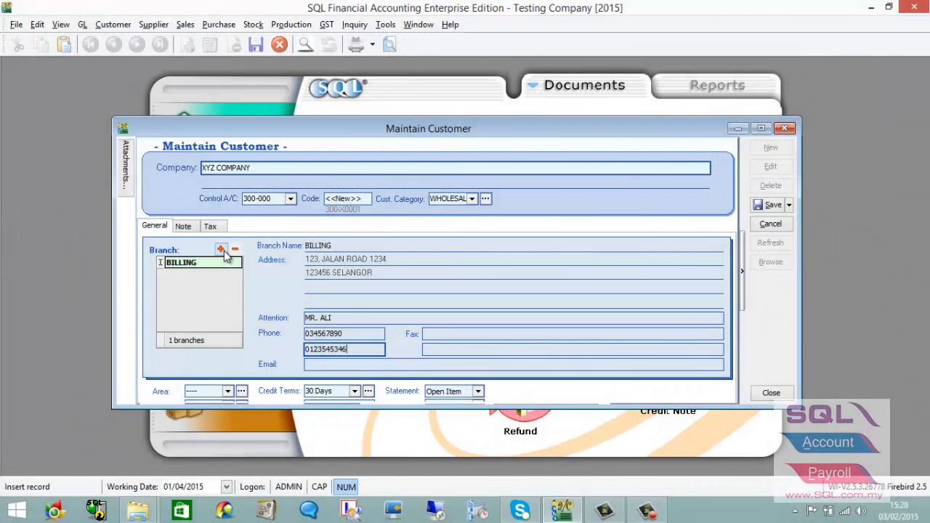
# Add branch 'branch-puchong' with address 'puchong 12345' on both lines and an attention contact name.
pyautogui.click(221, 249)
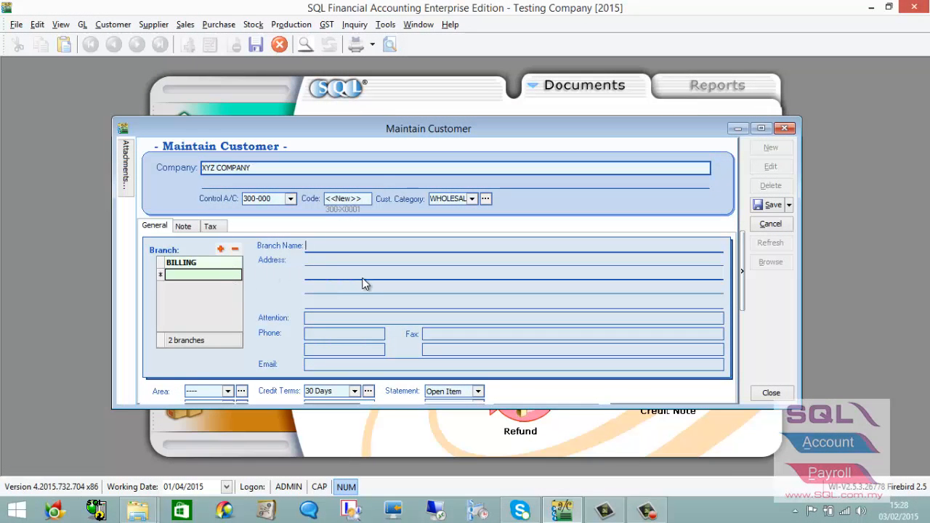
pyautogui.write('branch-puchong')
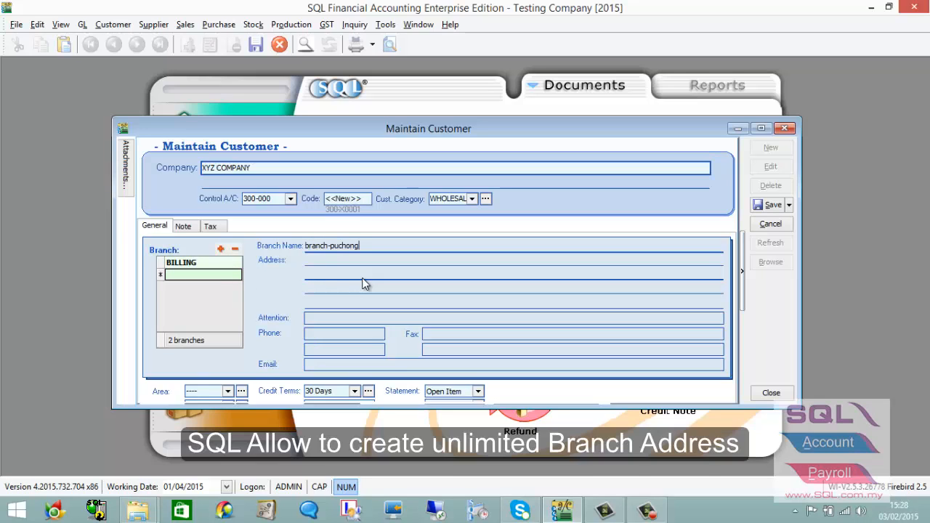
pyautogui.click(308, 283)
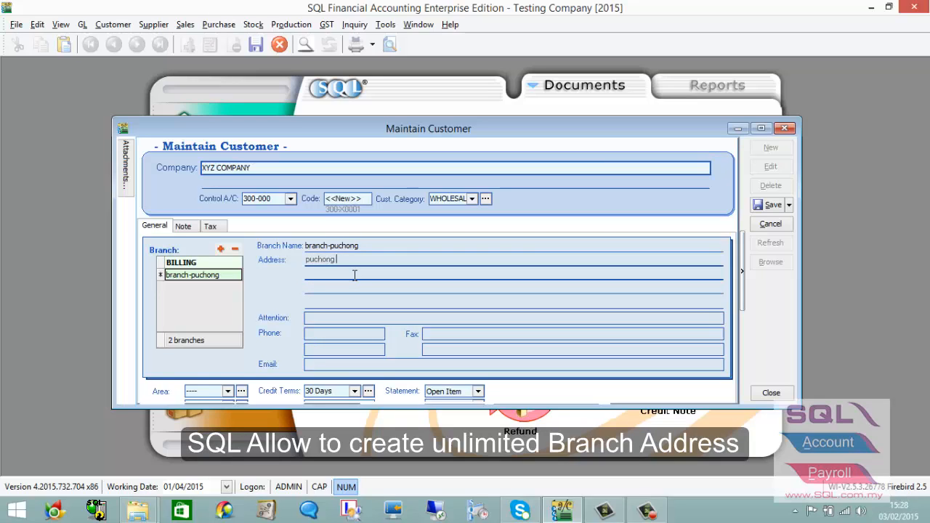
pyautogui.hotkey('shift', 'Home')
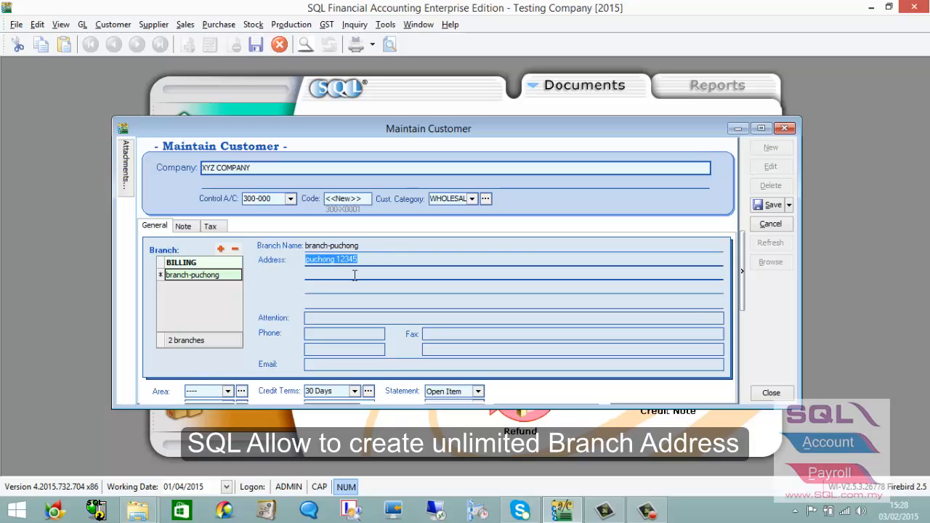
pyautogui.hotkey('ctrl', 'c')
pyautogui.click(311, 281)
pyautogui.hotkey('ctrl', 'v')
pyautogui.click(328, 320)
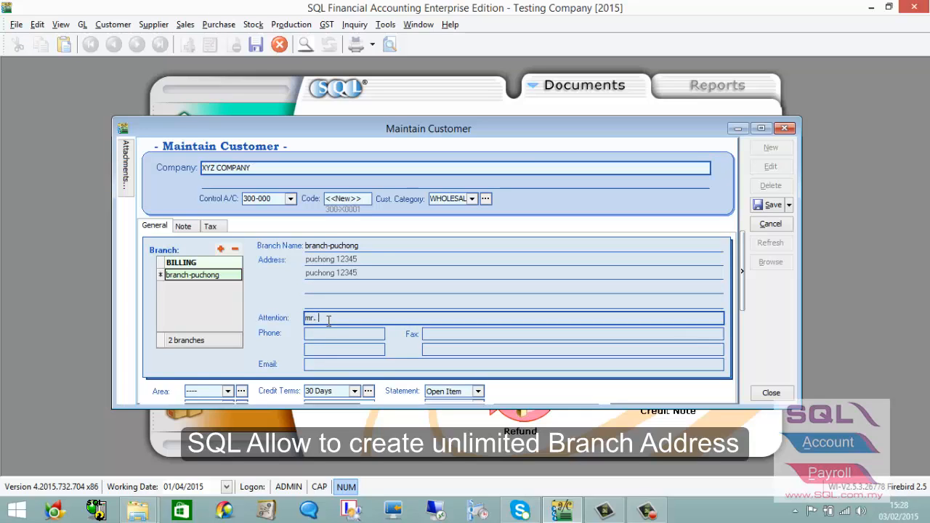
pyautogui.write('mr. ahmad')
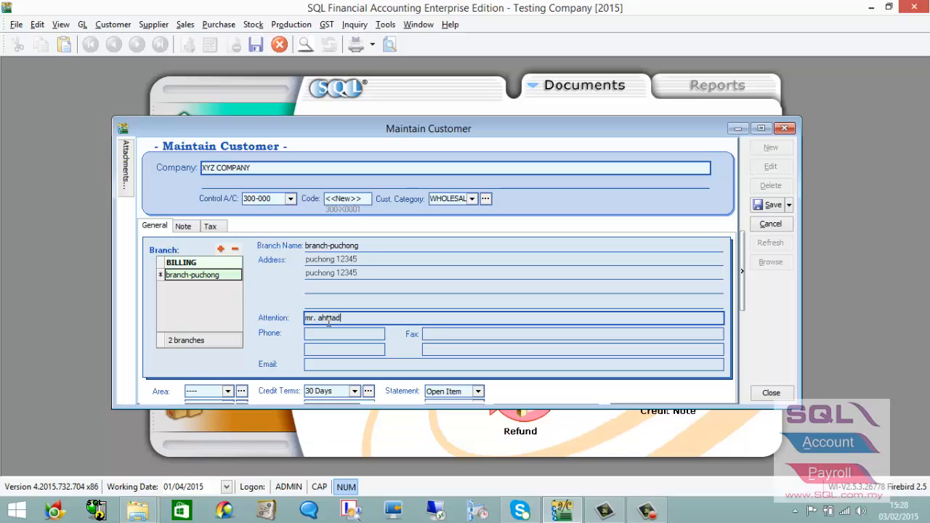
pyautogui.click(229, 263)
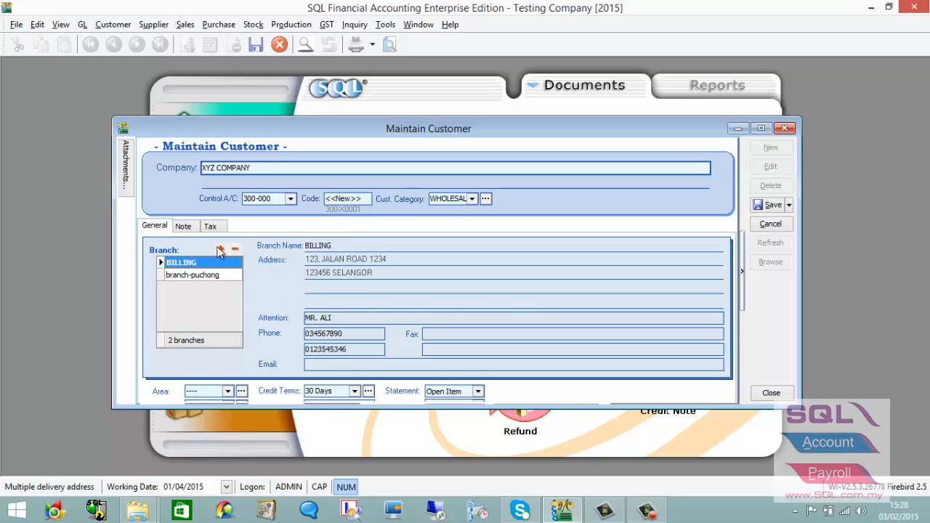
# Enter a contact e-mail for the BILLING branch and enlarge the customer form.
pyautogui.click(333, 365)
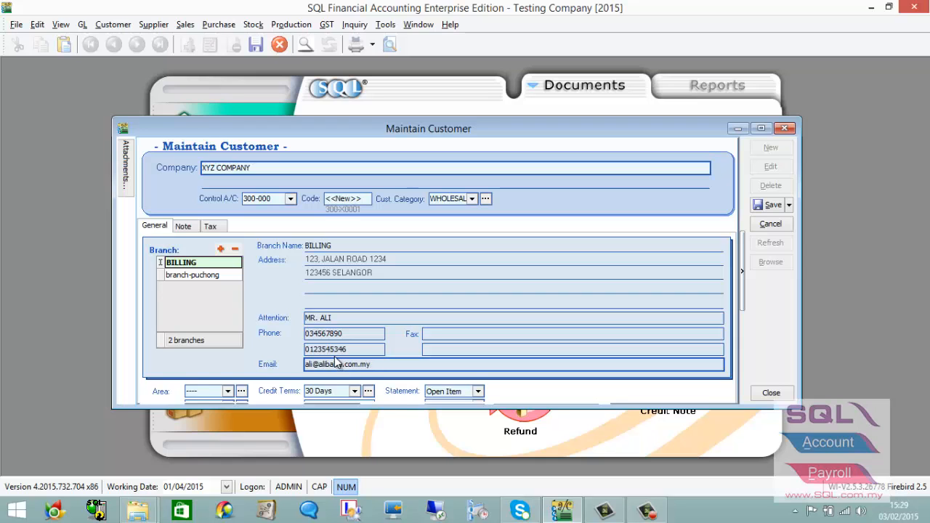
pyautogui.moveTo(405, 408); pyautogui.dragTo(399, 432)
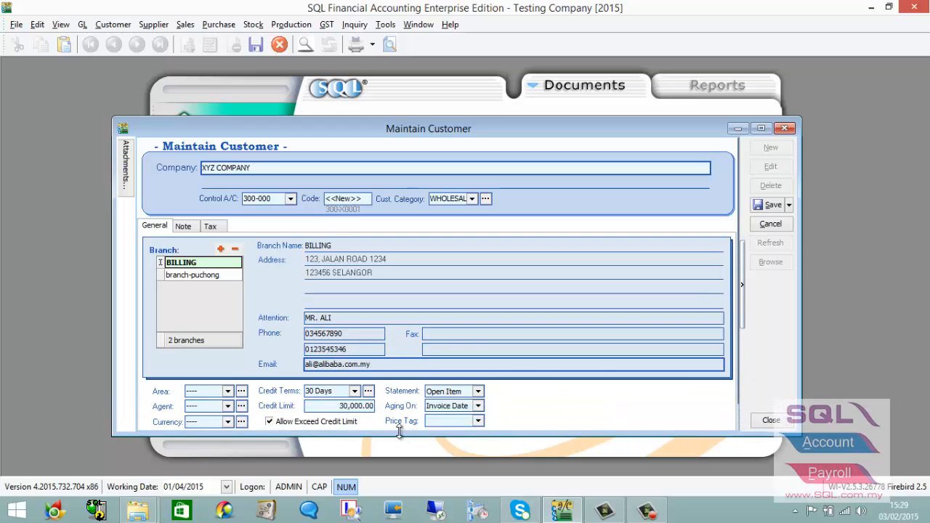
# Add and save a new area with code and description PUCHONG.
pyautogui.click(227, 391)
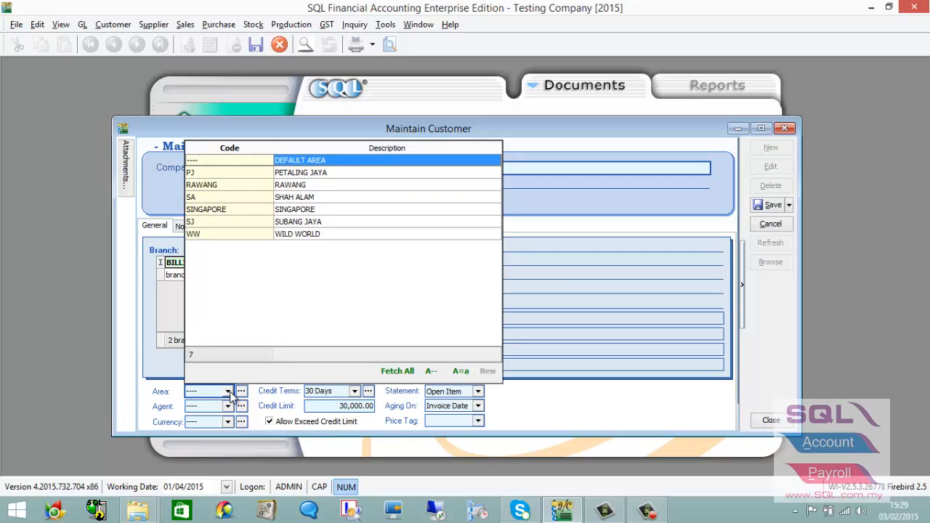
pyautogui.click(256, 402)
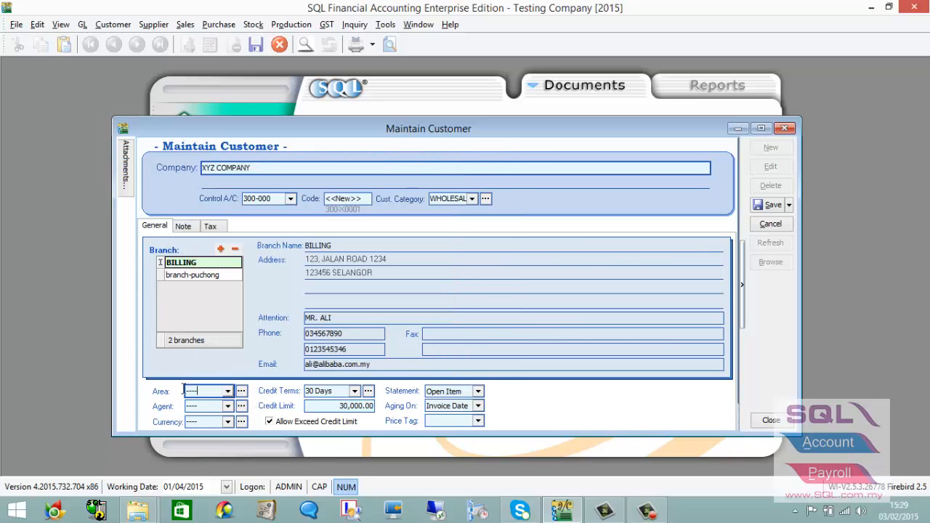
pyautogui.doubleClick(208, 390)
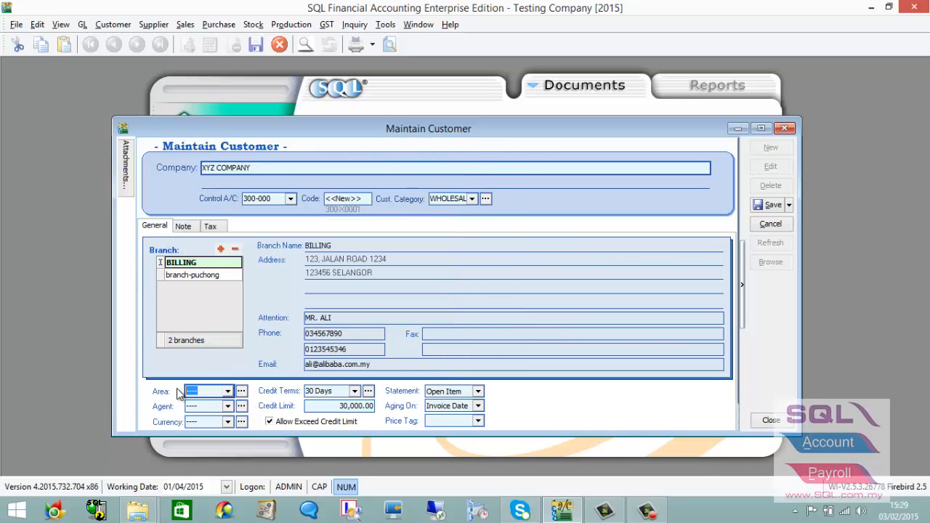
pyautogui.click(241, 391)
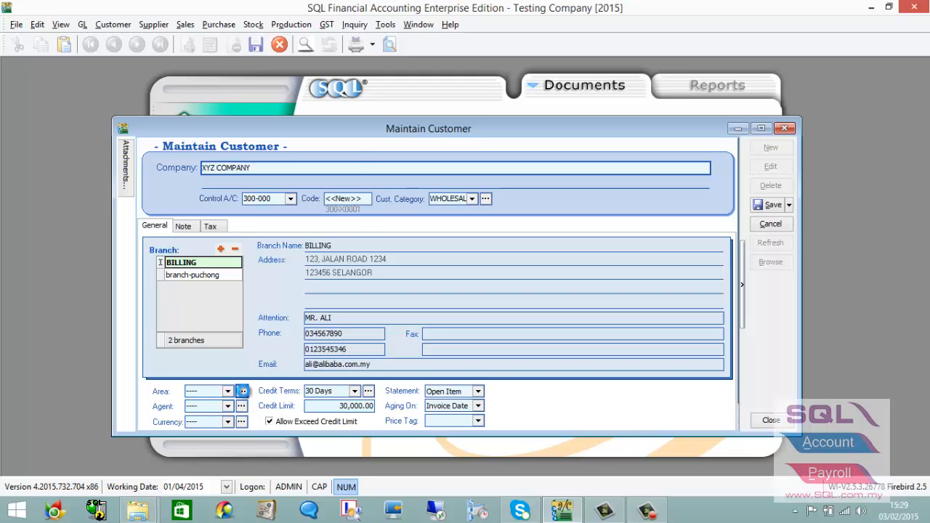
pyautogui.click(328, 109)
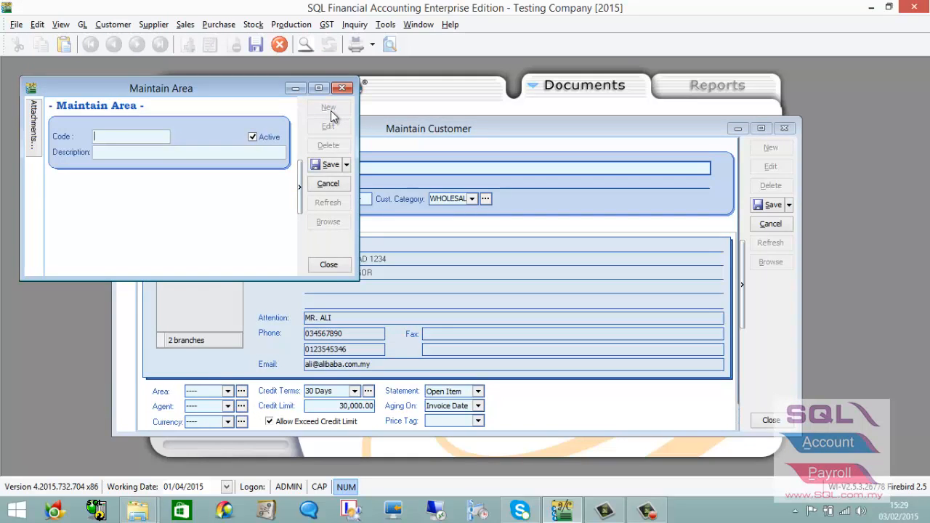
pyautogui.press('capslock')
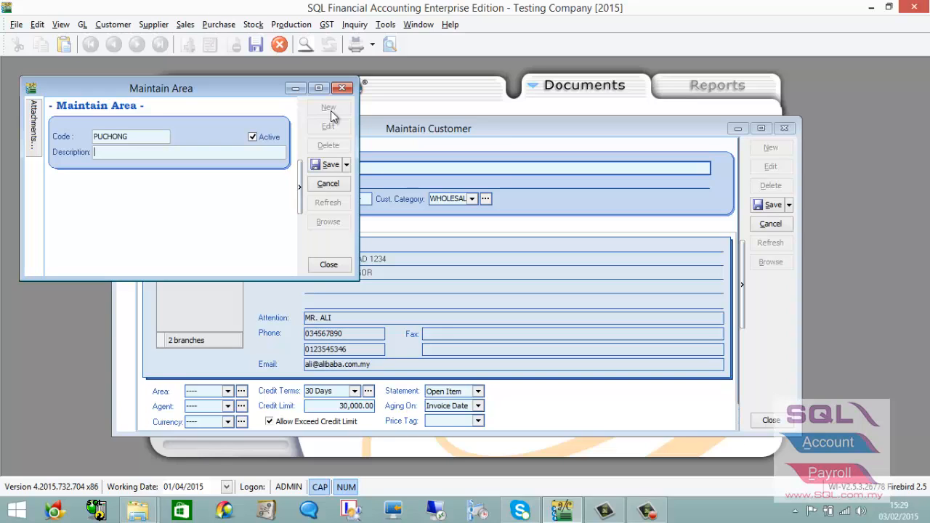
pyautogui.write('PUCHONG')
pyautogui.moveTo(275, 97); pyautogui.dragTo(399, 177)
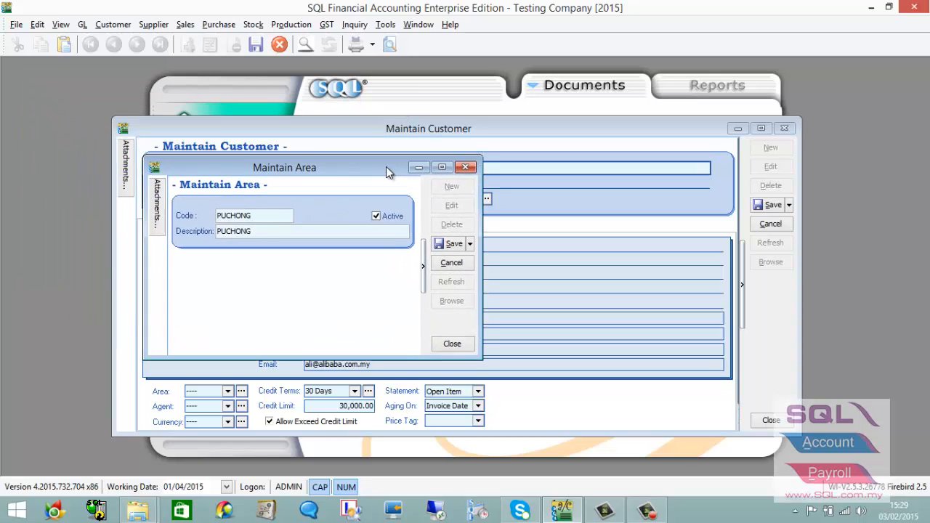
pyautogui.click(454, 245)
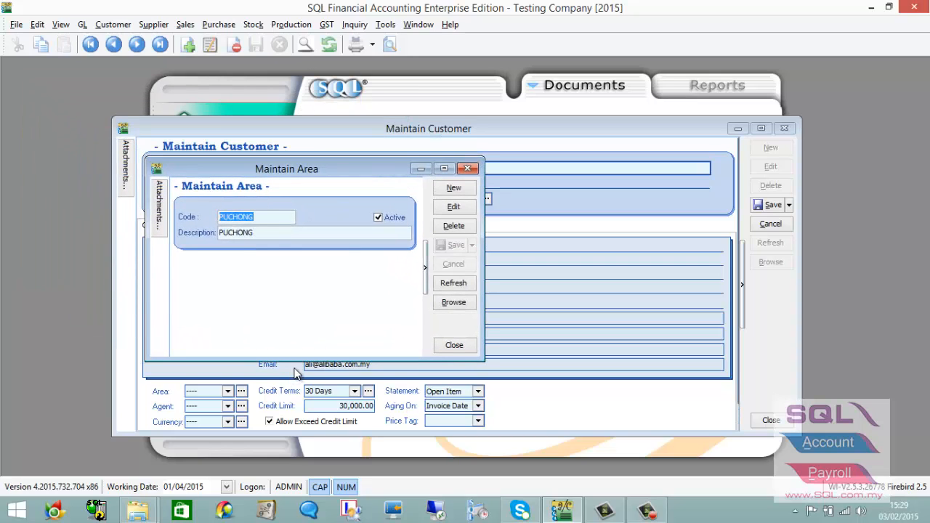
pyautogui.click(467, 168)
# Set XYZ COMPANY's area to PUCHONG.
pyautogui.click(233, 394)
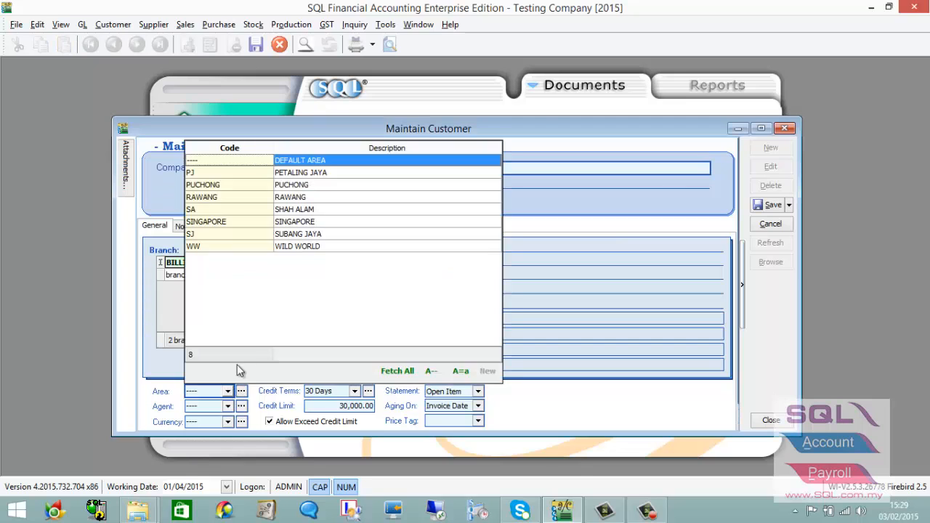
pyautogui.click(255, 183)
pyautogui.click(229, 408)
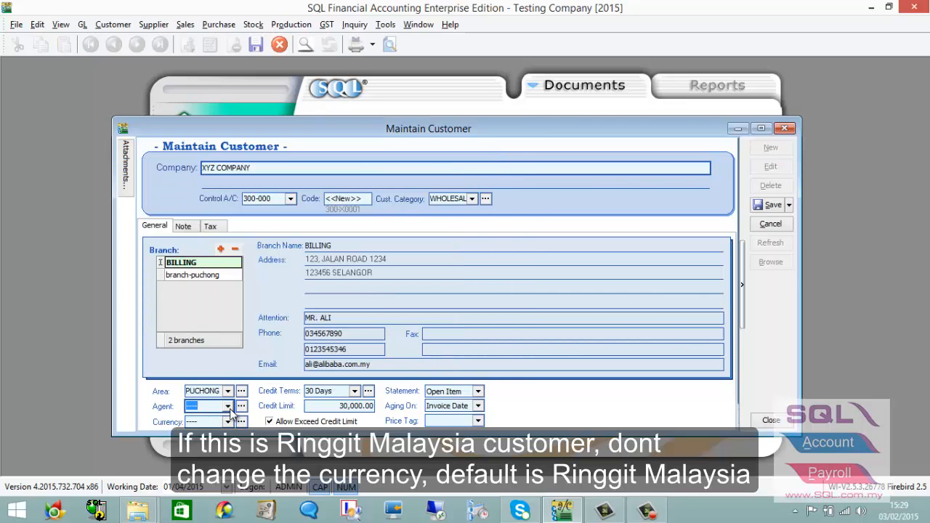
pyautogui.click(231, 424)
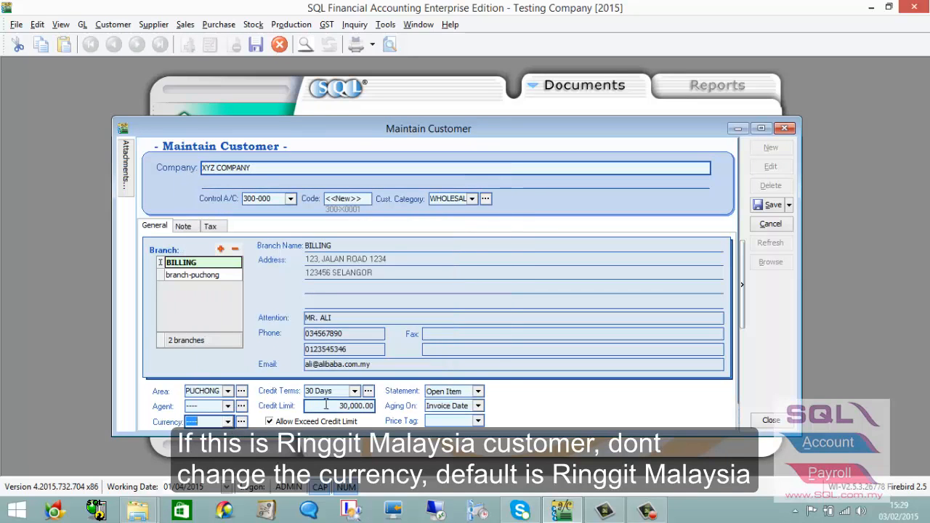
# Keep 30 Days credit terms, a 30,000.00 credit limit and Open Item statements.
pyautogui.click(355, 391)
pyautogui.click(355, 393)
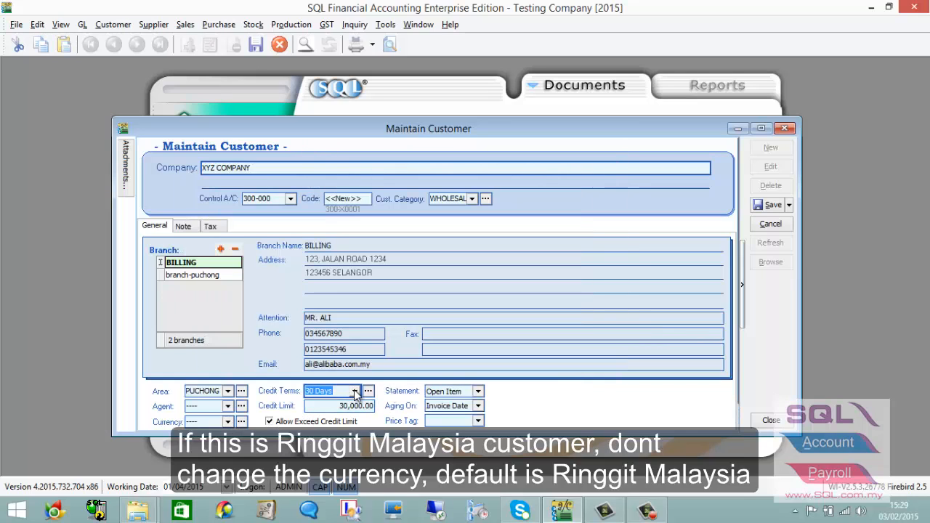
pyautogui.click(341, 409)
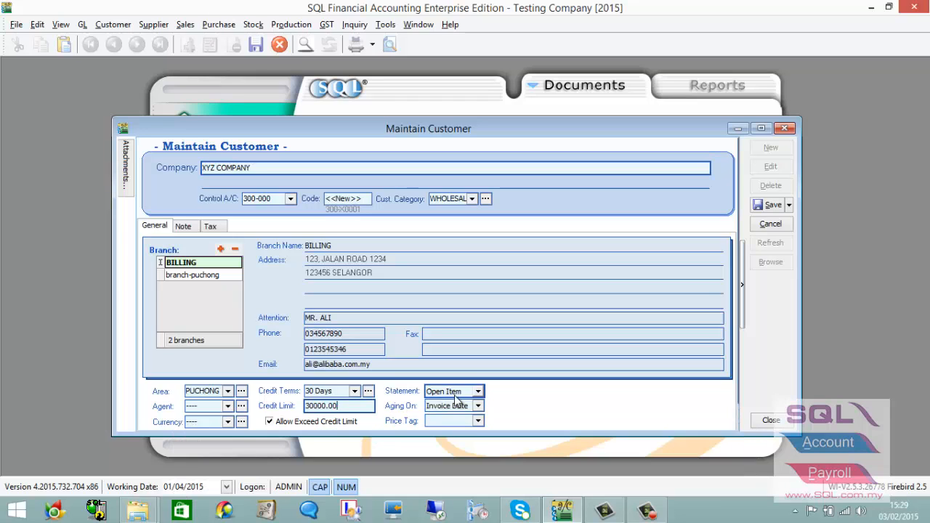
pyautogui.click(479, 393)
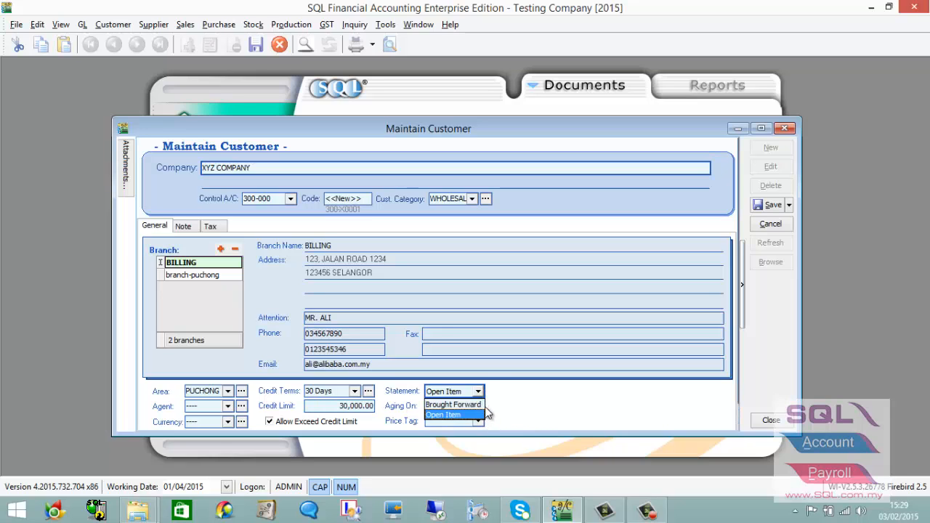
pyautogui.click(481, 414)
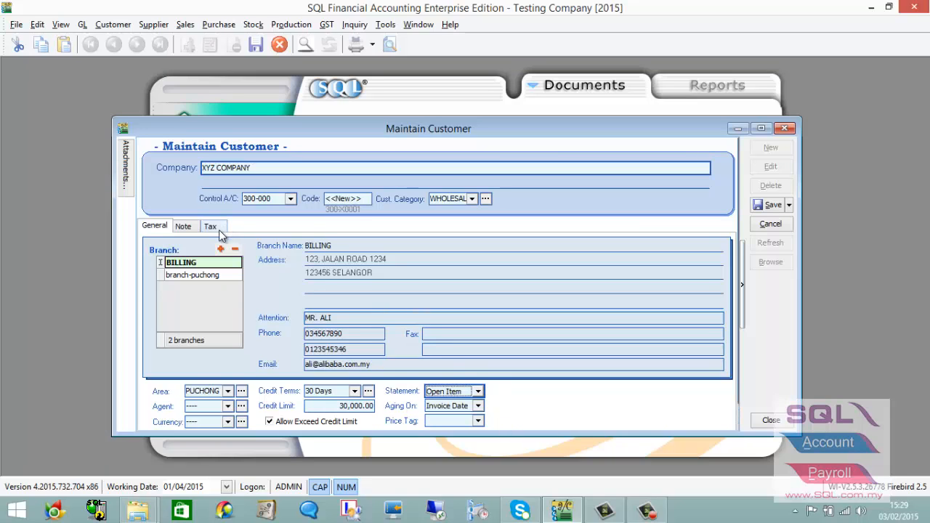
pyautogui.click(185, 227)
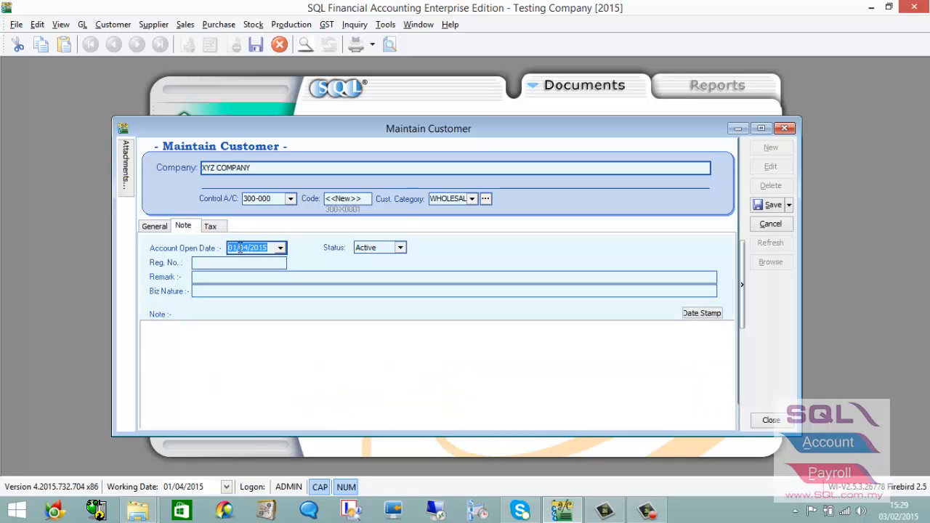
pyautogui.click(222, 357)
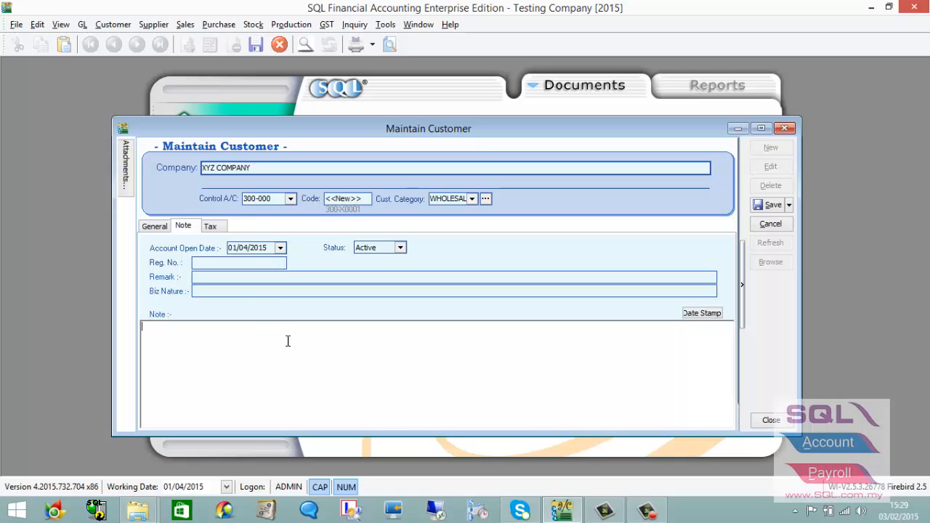
pyautogui.click(210, 227)
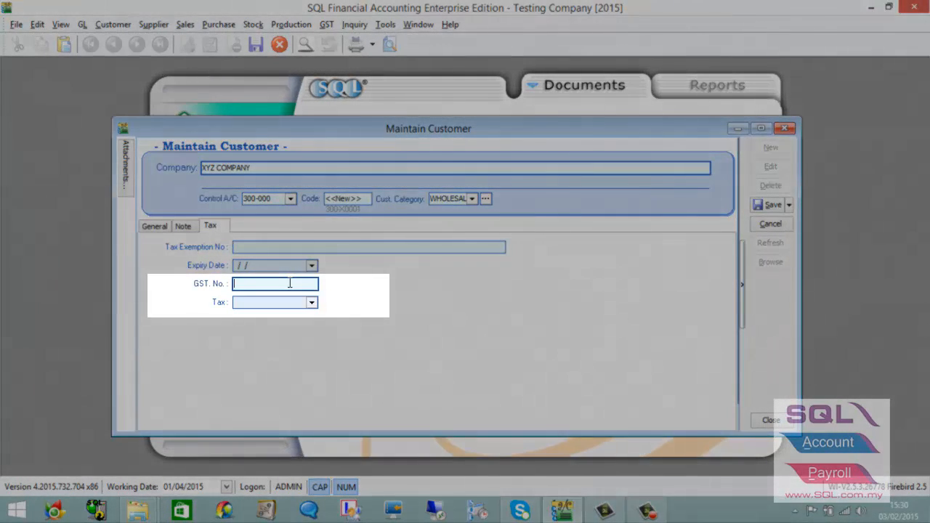
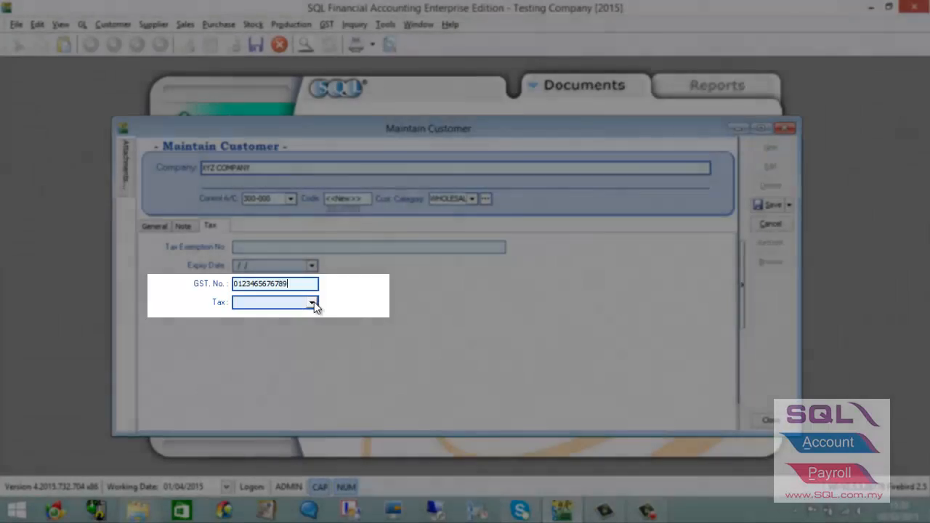
# Enter the customer's GST number in the tax details, leaving the tax code blank.
pyautogui.click(312, 302)
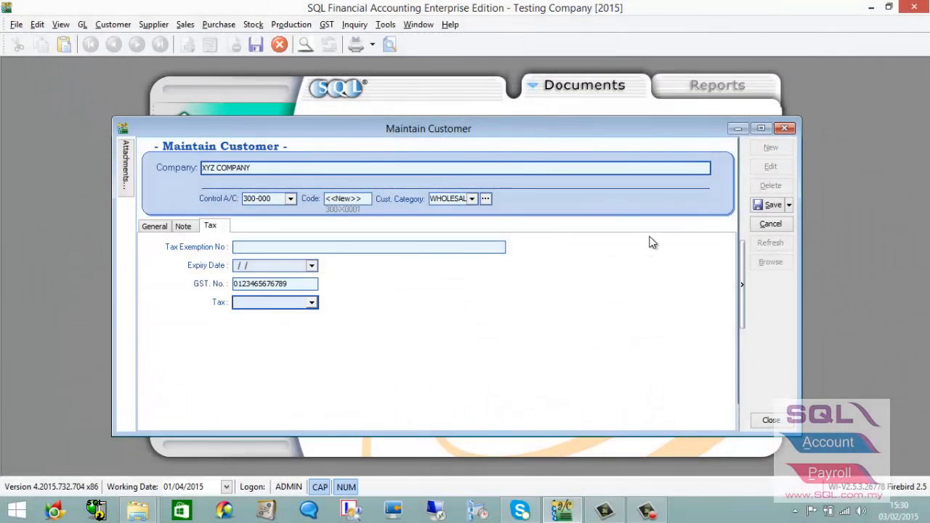
pyautogui.click(156, 227)
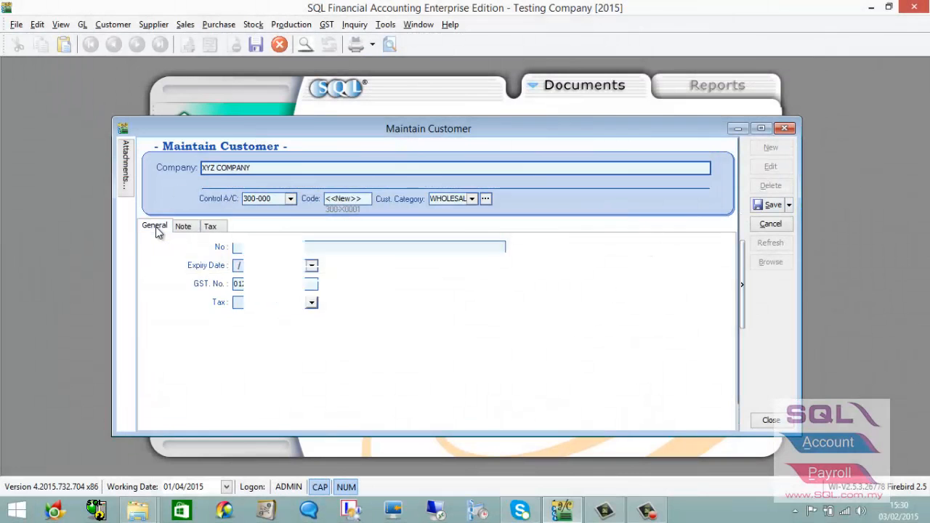
# Save XYZ COMPANY, confirm it is listed as the ninth customer, and close Maintain Customer.
pyautogui.click(771, 205)
pyautogui.click(771, 262)
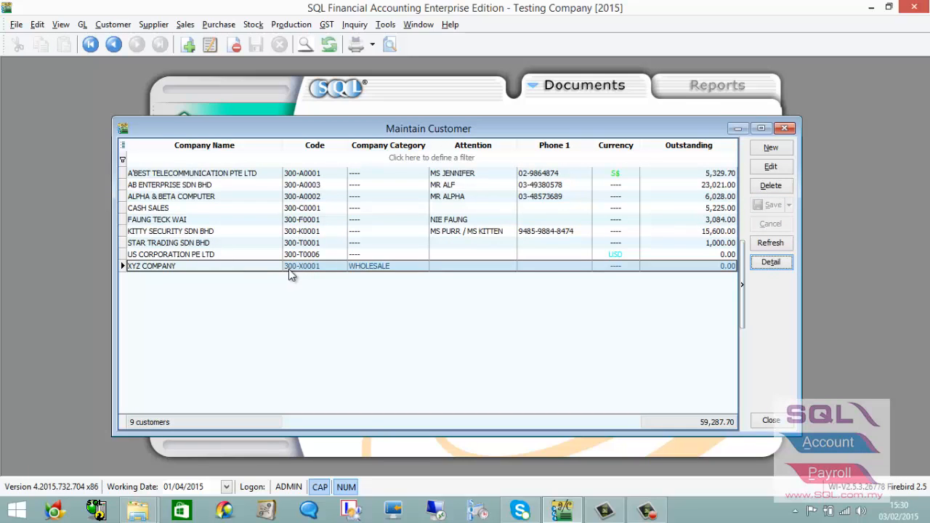
pyautogui.click(784, 129)
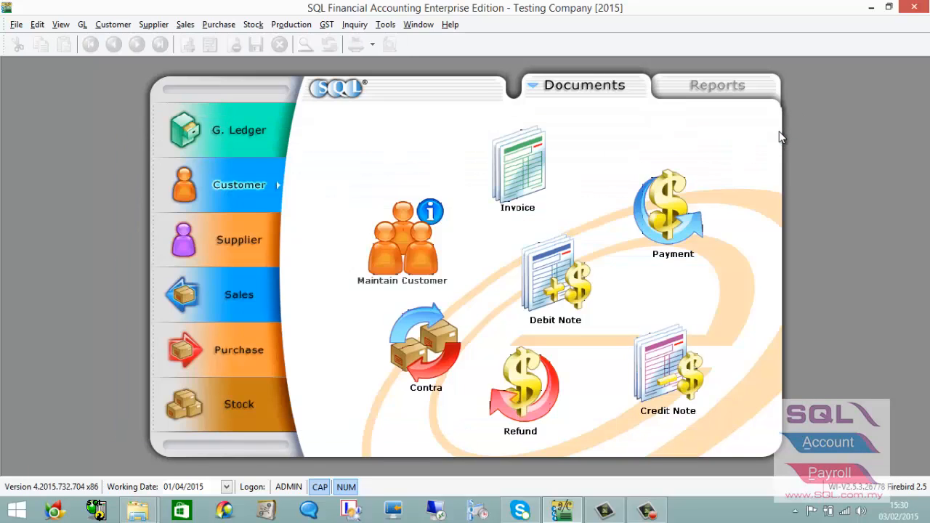